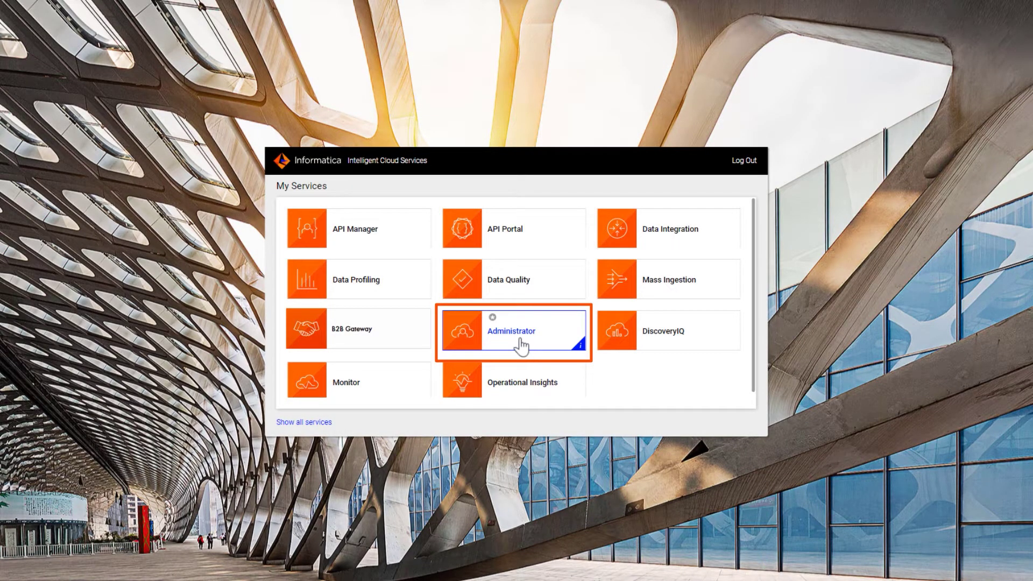
Open Administrator's Connections list and begin a new connection.
left_click(521, 342)
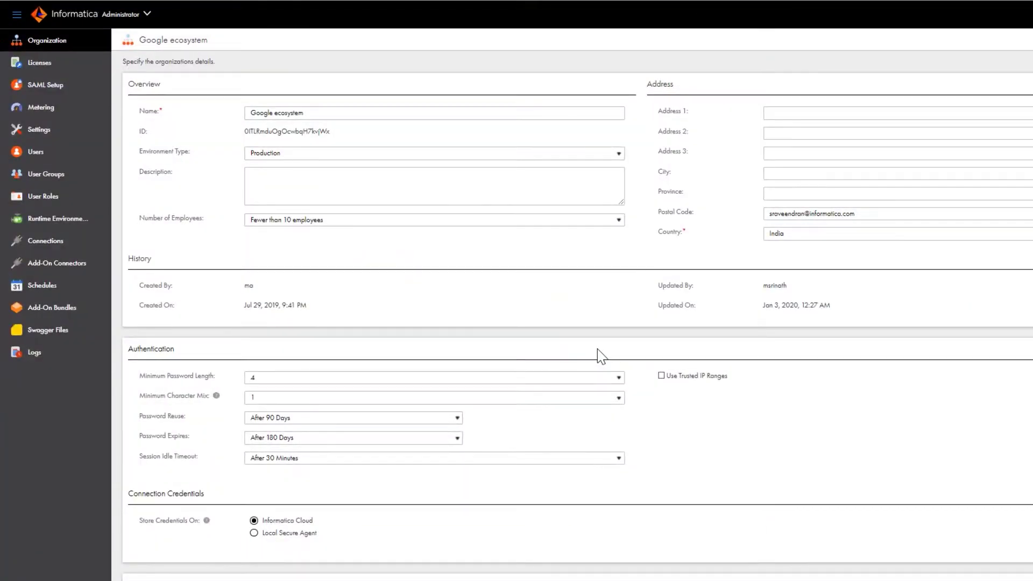
left_click(45, 241)
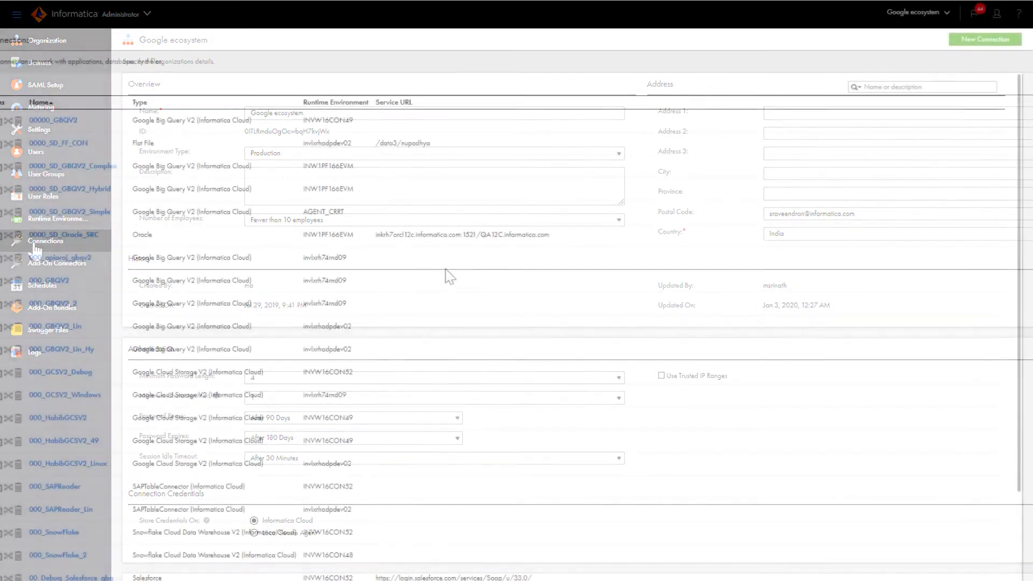
left_click(985, 40)
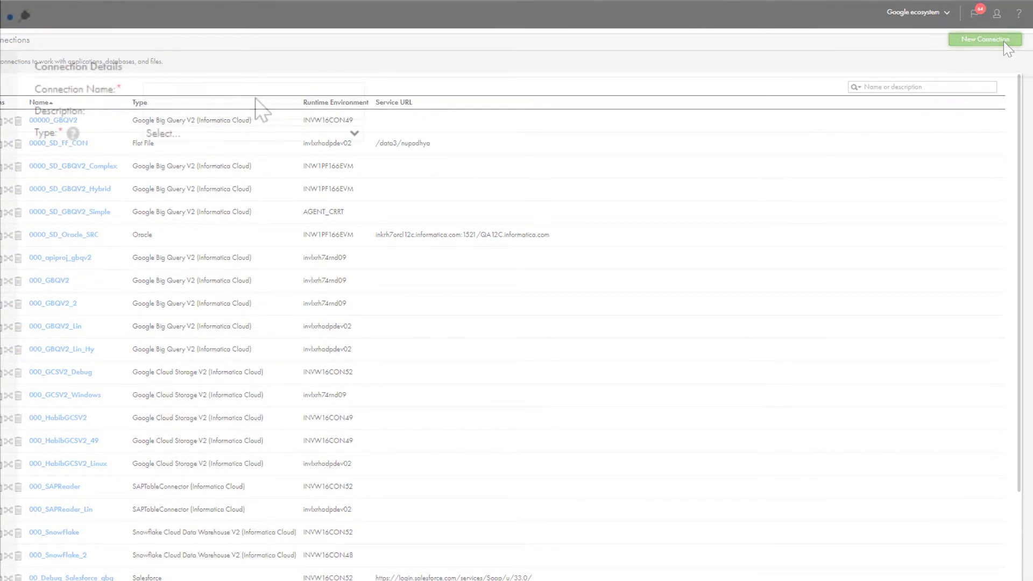
Name the new connection ODBC_GBQ_Demo and set its type to ODBC.
left_click(254, 90)
type("ODBC_")
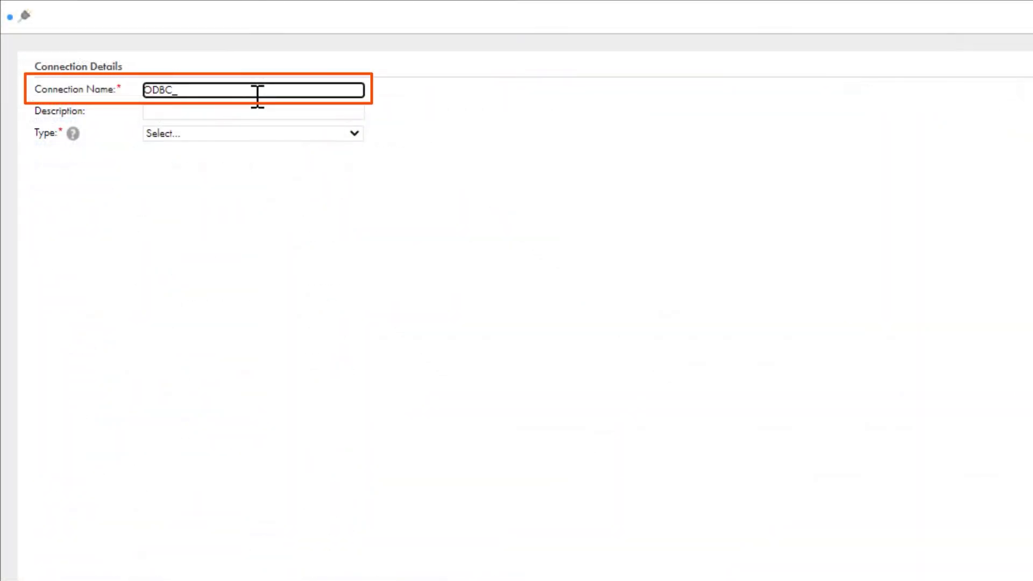
type("Demo")
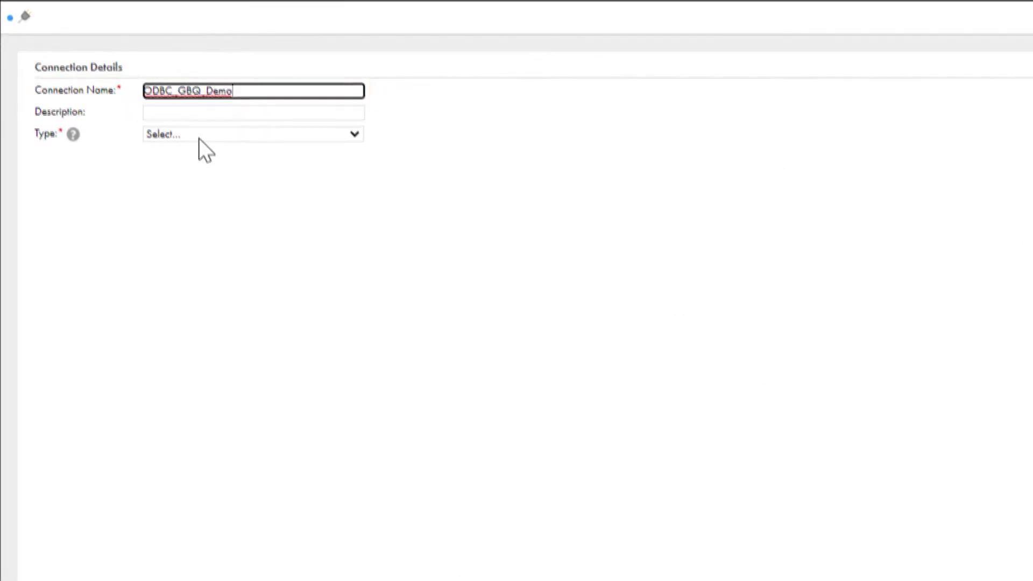
left_click(199, 136)
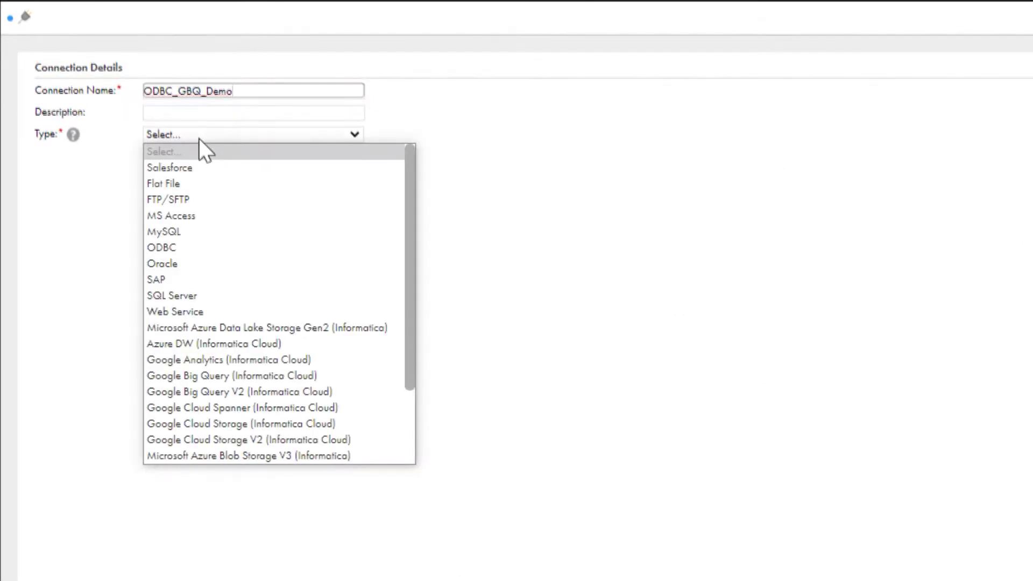
left_click(192, 246)
Set runtime environment INW1PF0TG1CF-Doc, user name test, and a password.
left_click(198, 194)
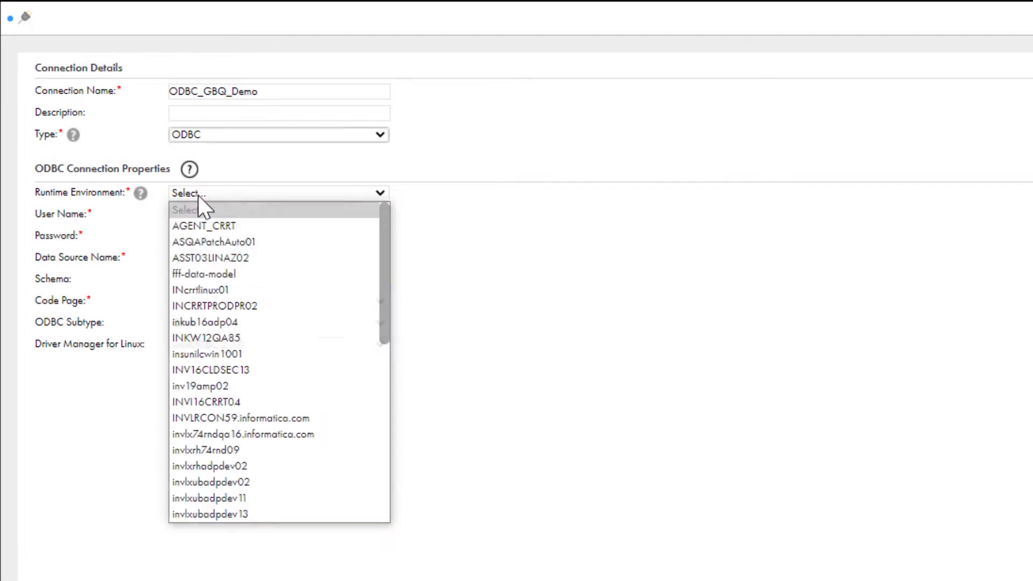
scroll(380, 273, "down", 5)
left_click(282, 270)
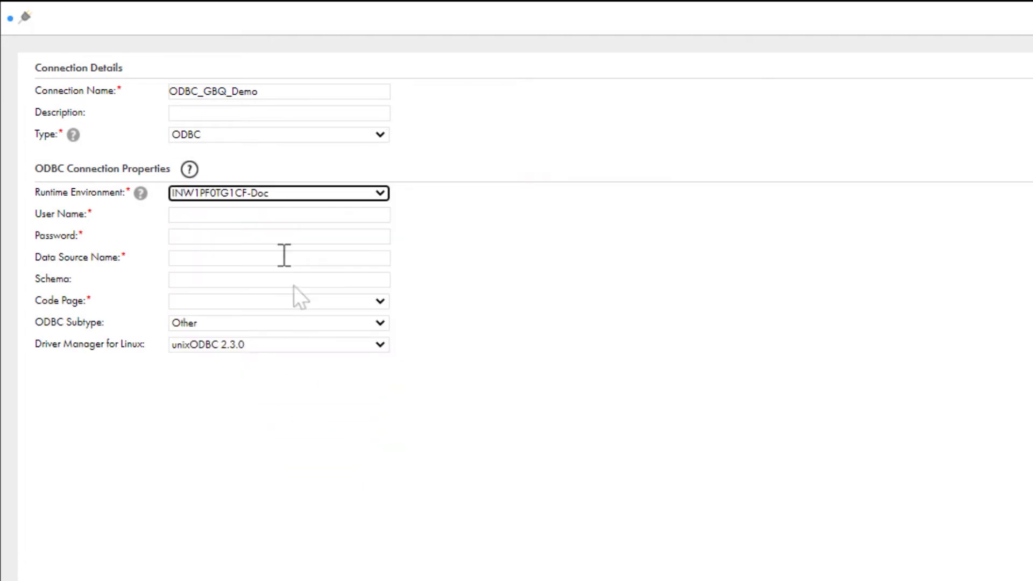
left_click(267, 214)
type("test")
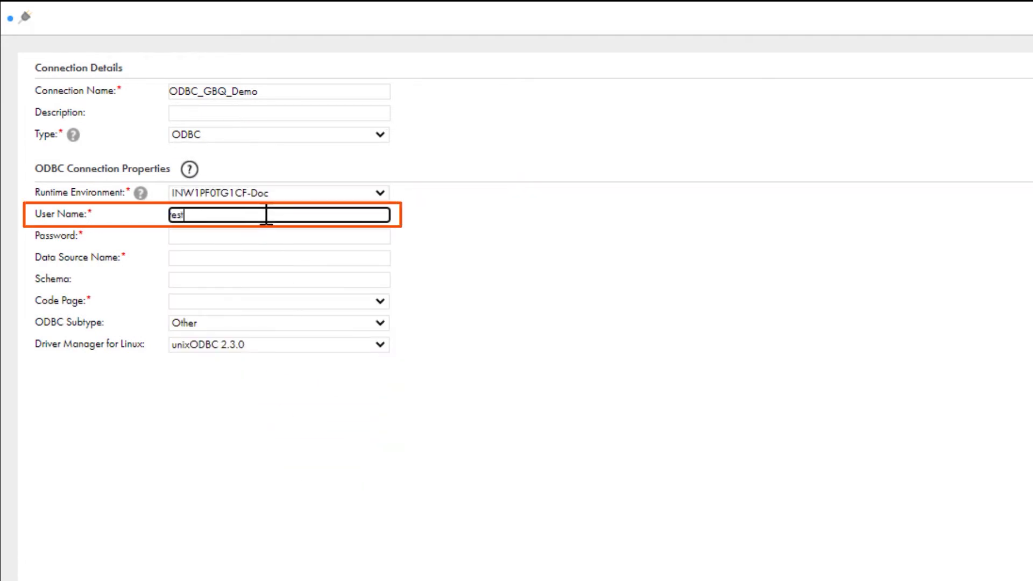
key("Tab")
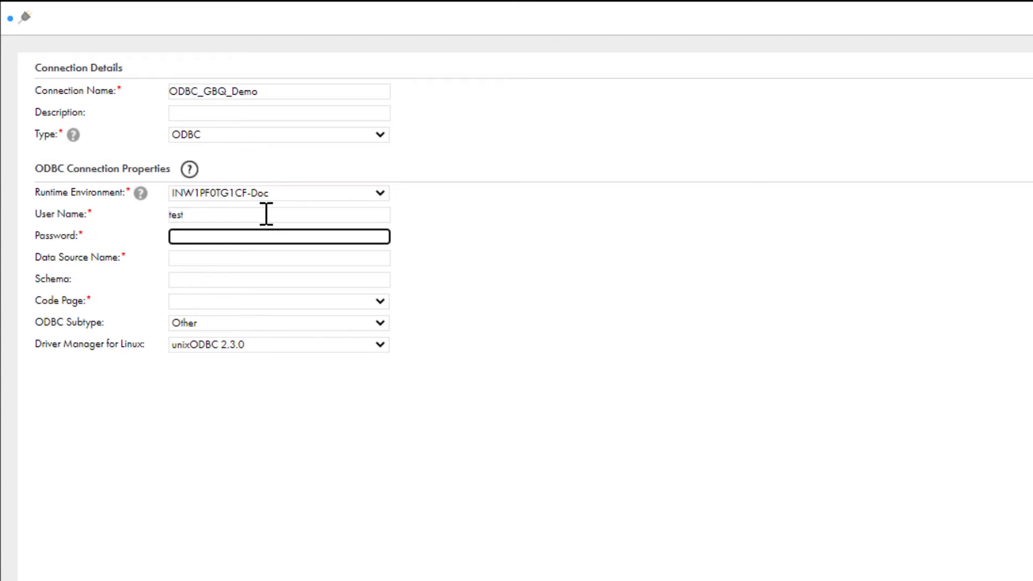
type("password")
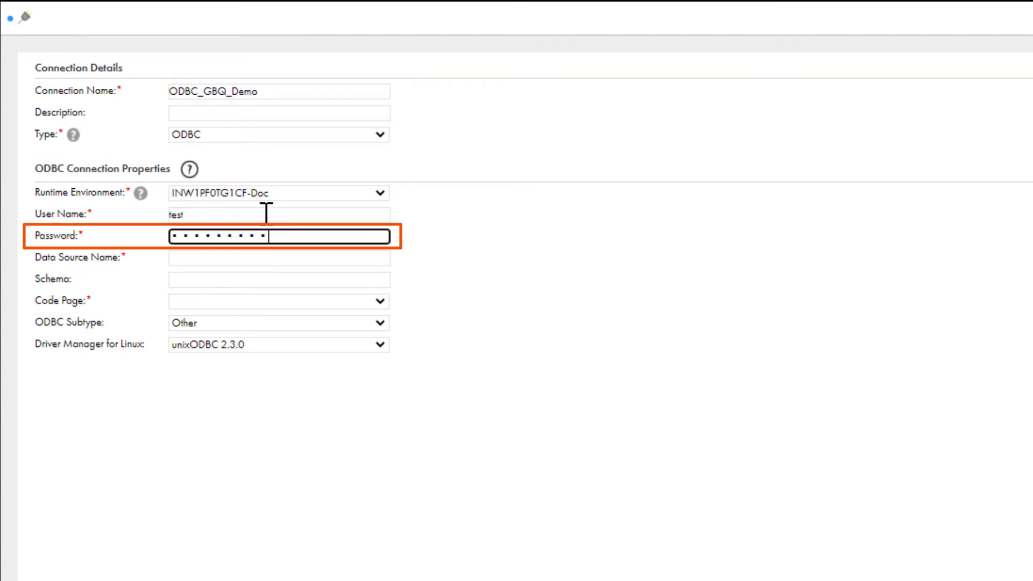
Enter data source name GBQ_ODBC_DSN and schema CustomerData.
left_click(230, 259)
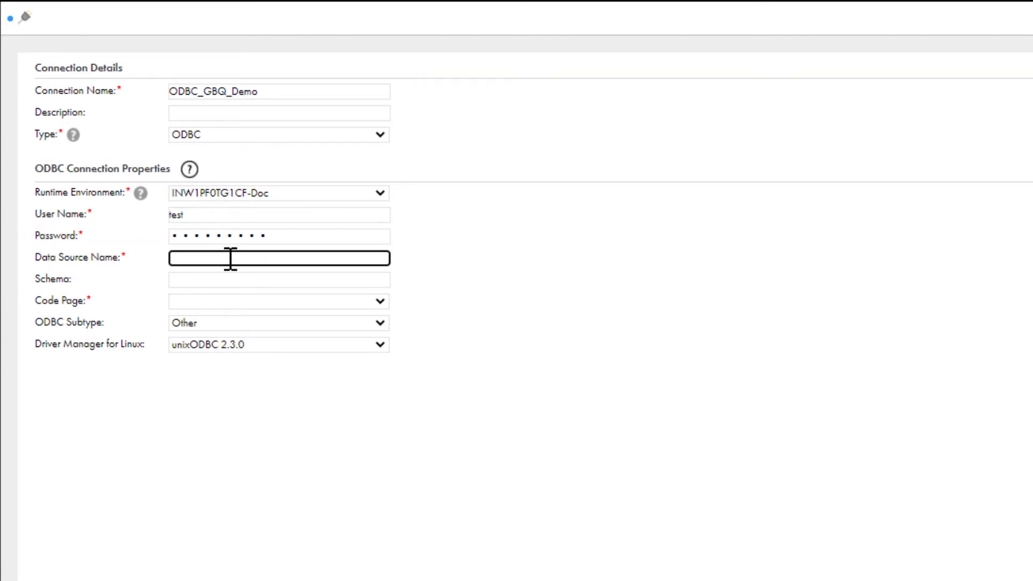
type("BQ_ODBC")
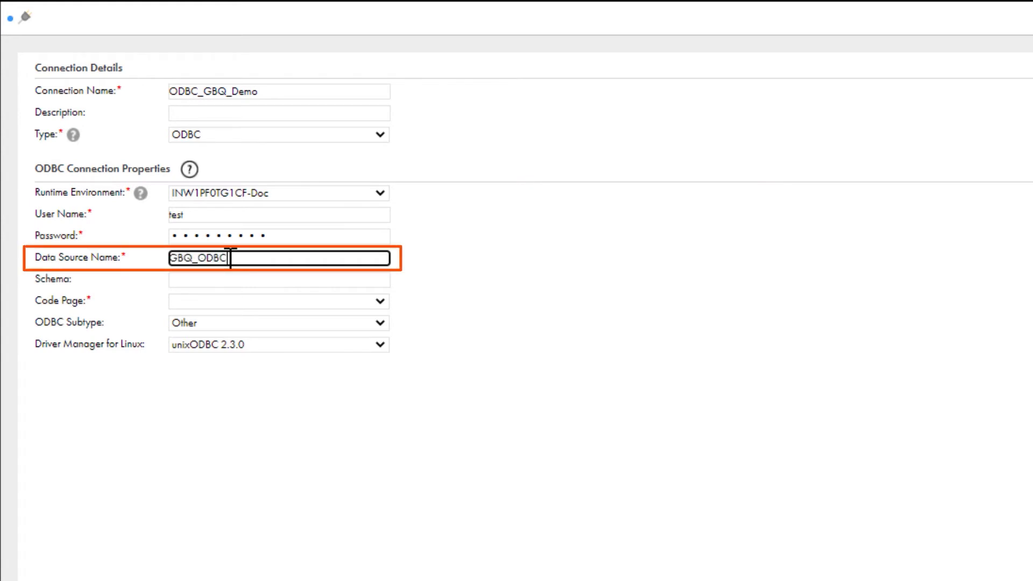
left_click(190, 280)
type("CustomerData")
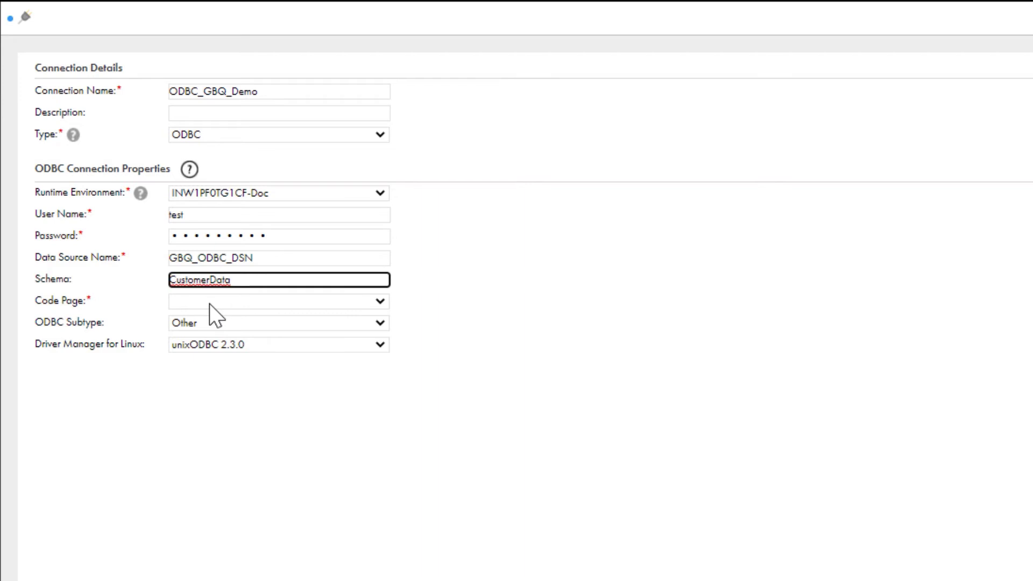
left_click(209, 304)
Choose UTF-8 code page, Google BigQuery subtype, and unixODBC 2.3.4 Linux driver manager.
left_click(209, 334)
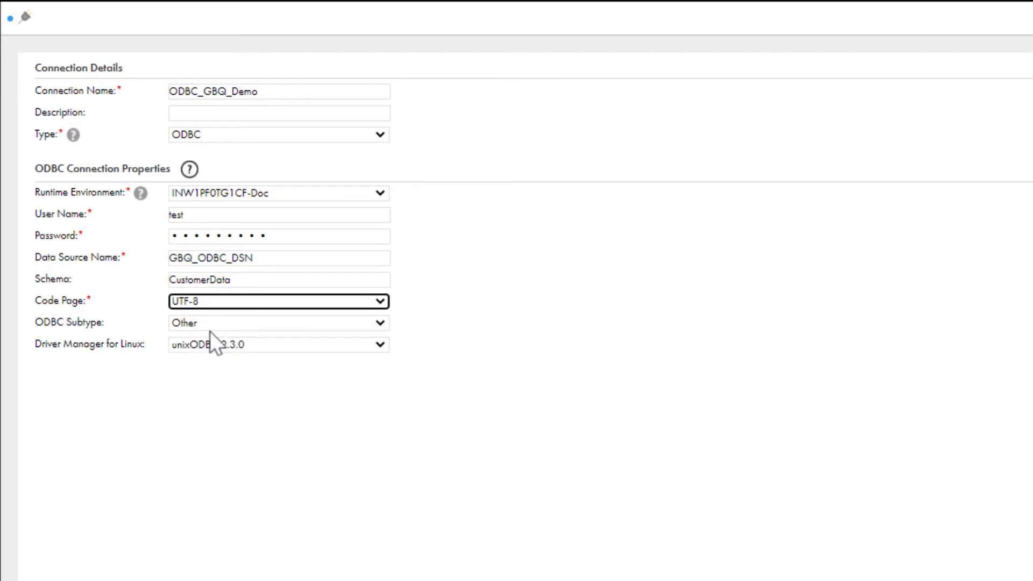
left_click(211, 323)
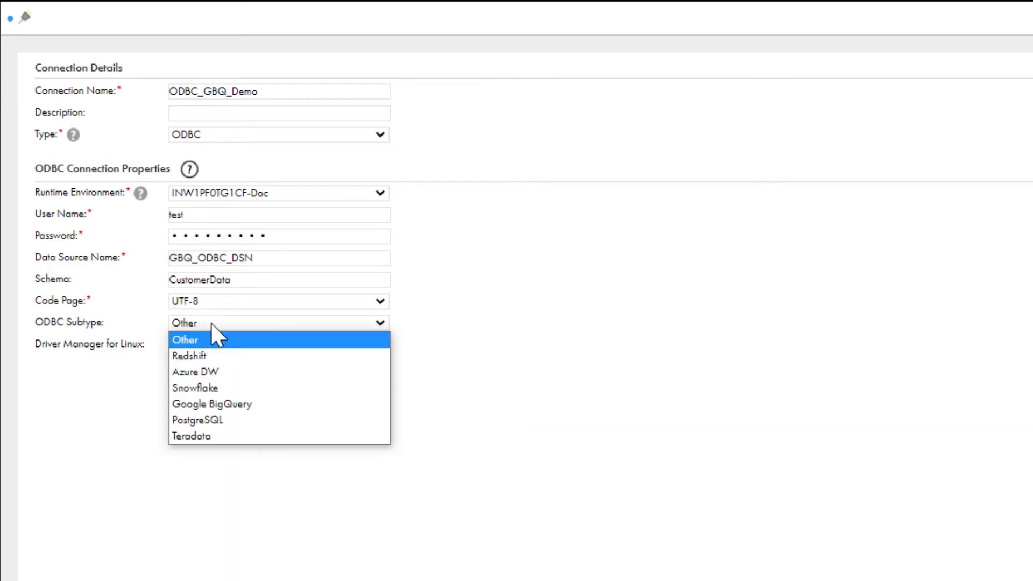
left_click(212, 397)
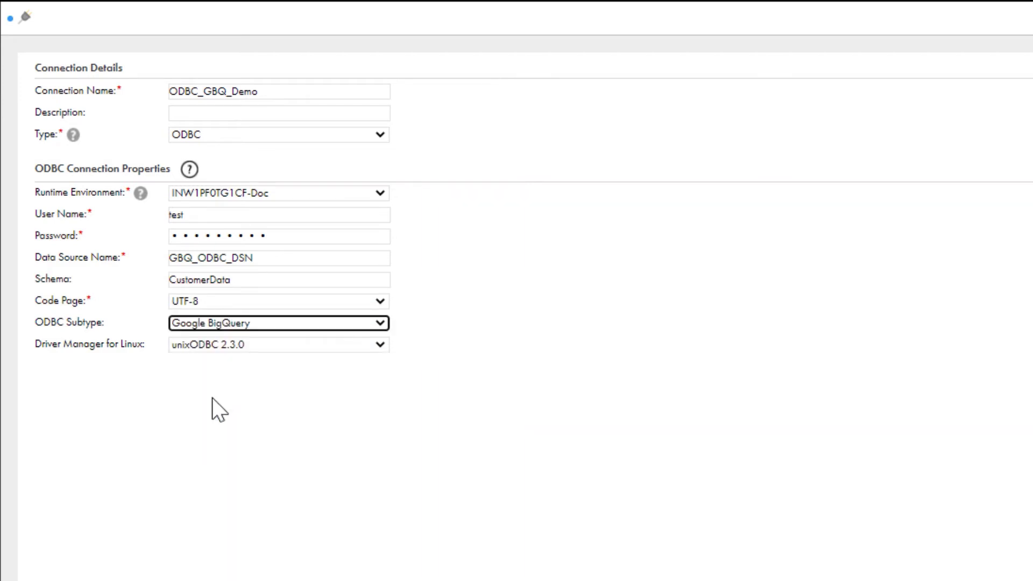
left_click(218, 345)
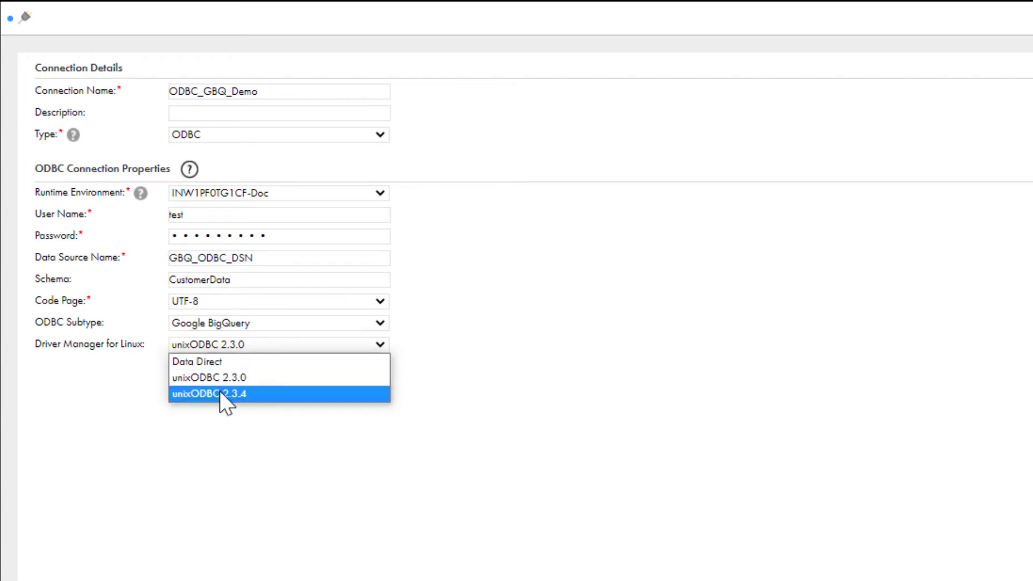
left_click(242, 393)
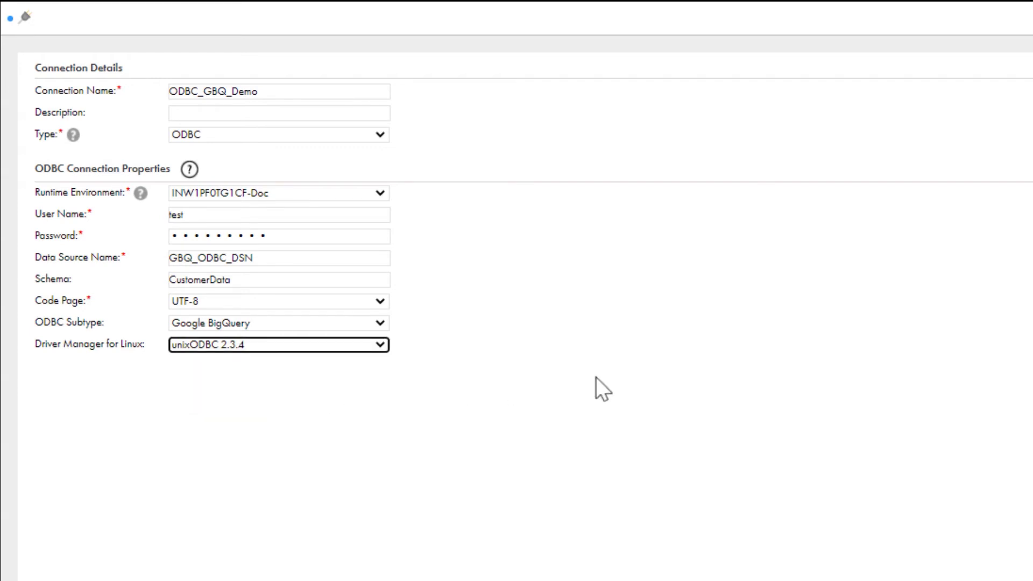